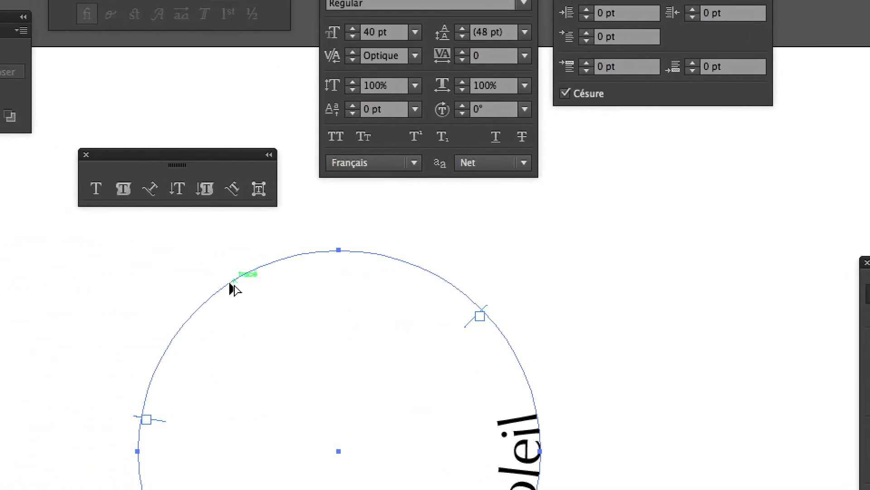
- Duplicate the "Voyage autour du soleil" circle text horizontally to the right of the original
{"action": "left_click_drag", "start_coordinate": [233, 290], "coordinate": [650, 290]}
{"action": "left_click_drag", "start_coordinate": [372, 290], "coordinate": [373, 290]}
{"action": "left_click_drag", "start_coordinate": [322, 318], "coordinate": [194, 305]}
{"action": "left_click", "coordinate": [209, 316], "text": "alt+super"}
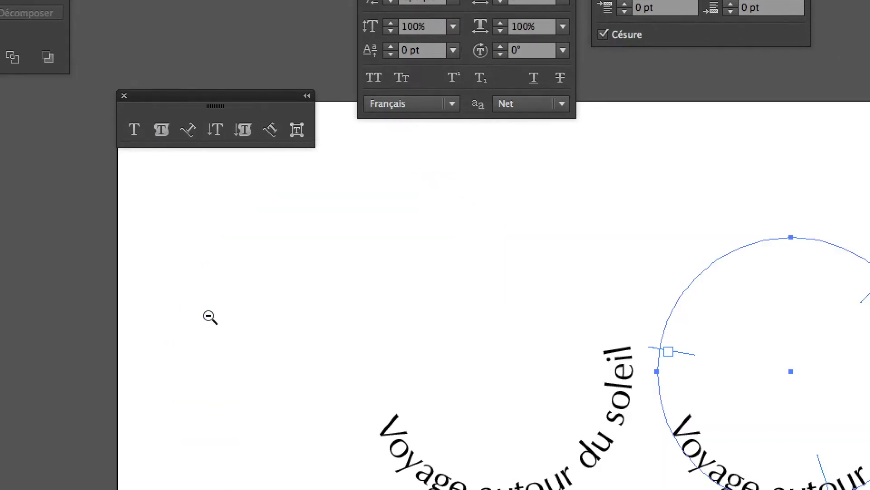
- Extend the artboard's right edge so that the duplicated text circle fits entirely on it
{"action": "left_click_drag", "start_coordinate": [714, 442], "coordinate": [478, 449]}
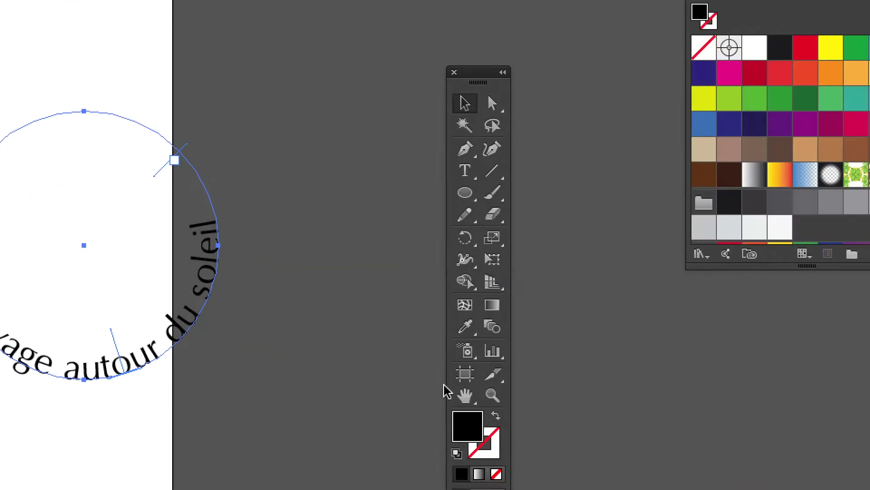
{"action": "left_click", "coordinate": [739, 417]}
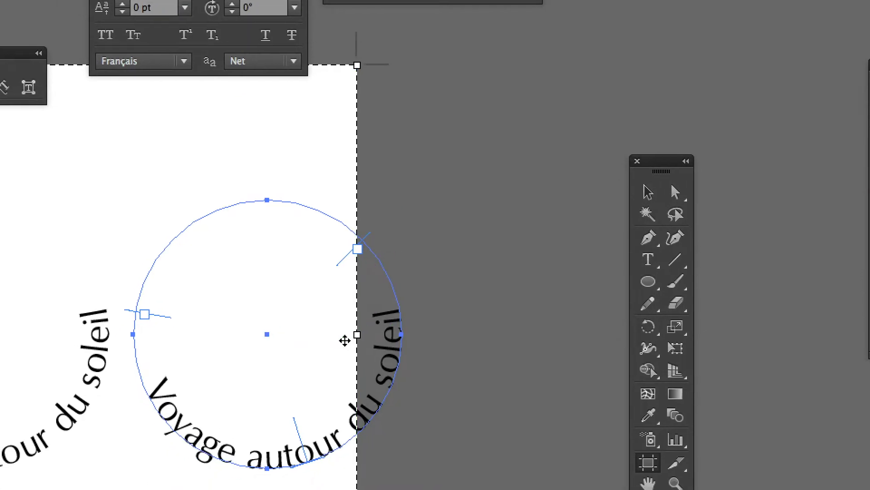
{"action": "left_click_drag", "start_coordinate": [349, 339], "coordinate": [536, 340]}
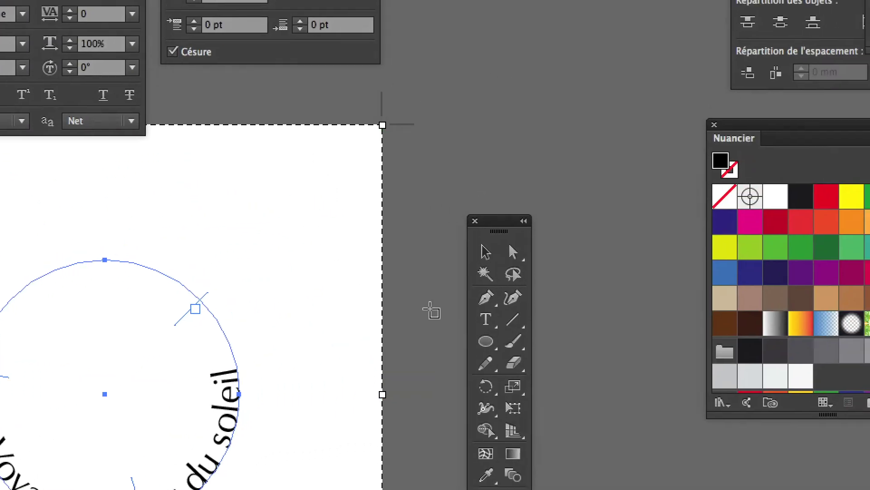
{"action": "left_click", "coordinate": [486, 252]}
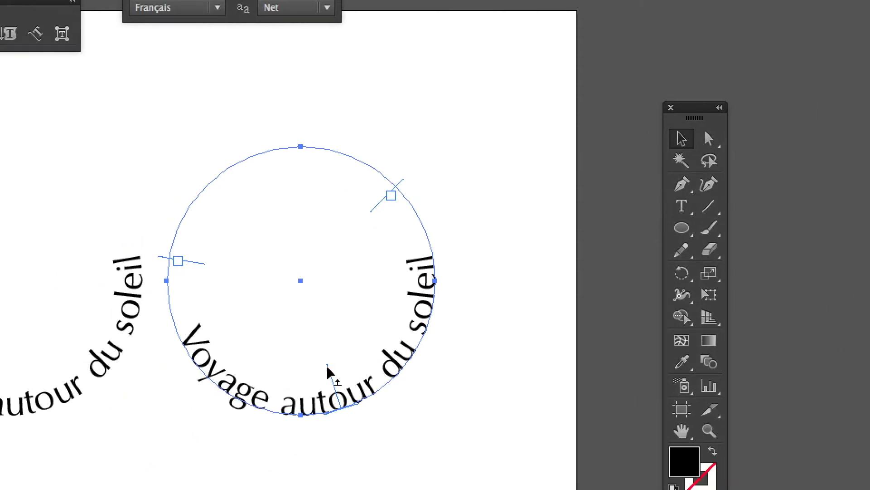
- Flip the duplicated text to the outside of its circle and slide it along the path until it is centred at the circle's top
{"action": "left_click_drag", "start_coordinate": [327, 368], "coordinate": [347, 420]}
{"action": "left_click_drag", "start_coordinate": [335, 390], "coordinate": [438, 133]}
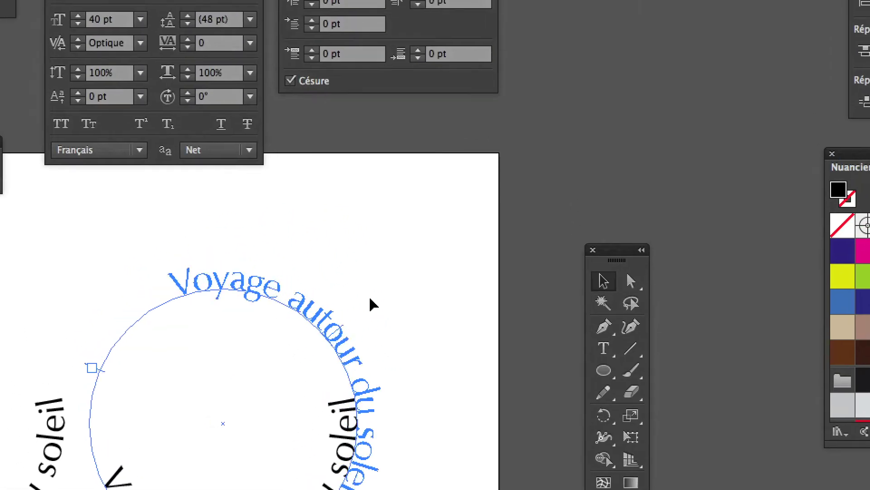
{"action": "left_click_drag", "start_coordinate": [370, 299], "coordinate": [240, 212]}
{"action": "mouse_move", "coordinate": [328, 274]}
{"action": "left_mouse_down"}
{"action": "mouse_move", "coordinate": [331, 257]}
{"action": "mouse_move", "coordinate": [324, 268]}
{"action": "left_mouse_up"}
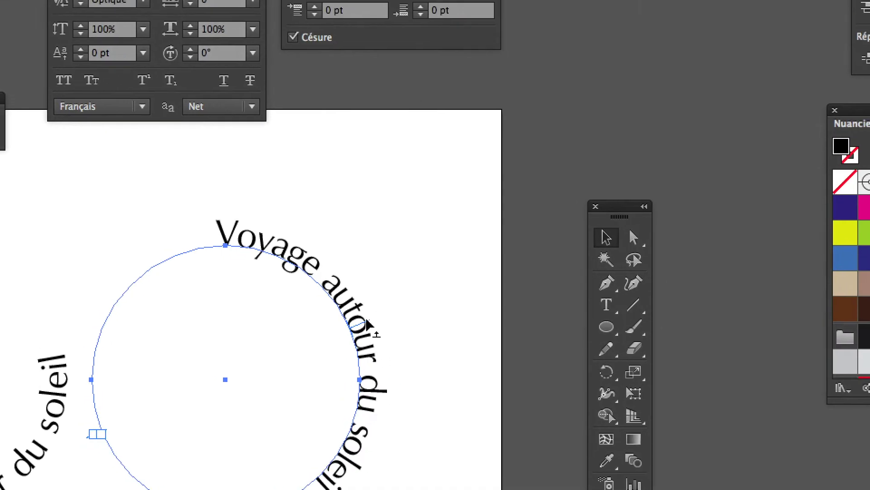
{"action": "left_click_drag", "start_coordinate": [368, 323], "coordinate": [397, 317]}
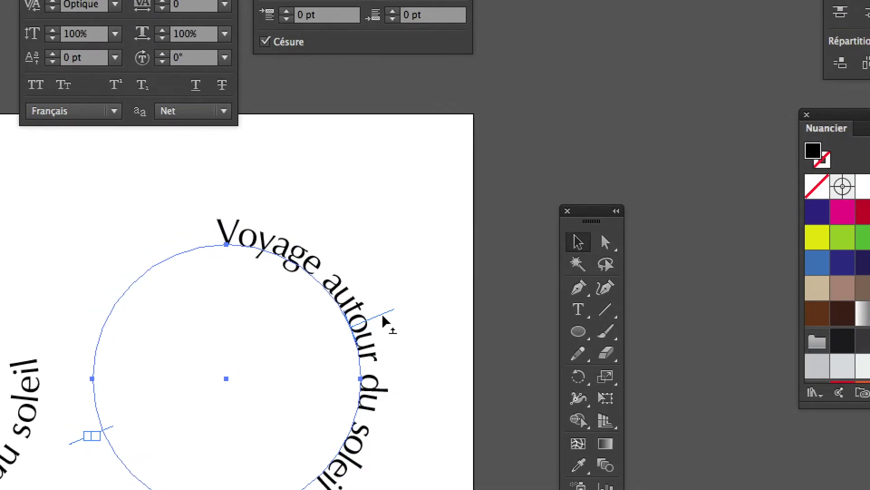
{"action": "left_click_drag", "start_coordinate": [383, 321], "coordinate": [327, 292]}
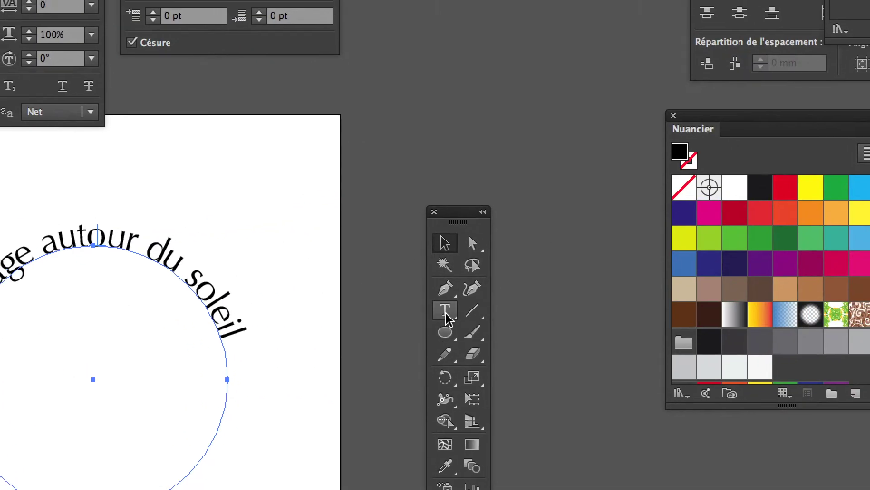
- Replace the text on the duplicated circle with "Les planètes du système solaire"
{"action": "key", "text": "t"}
{"action": "triple_click", "coordinate": [110, 260]}
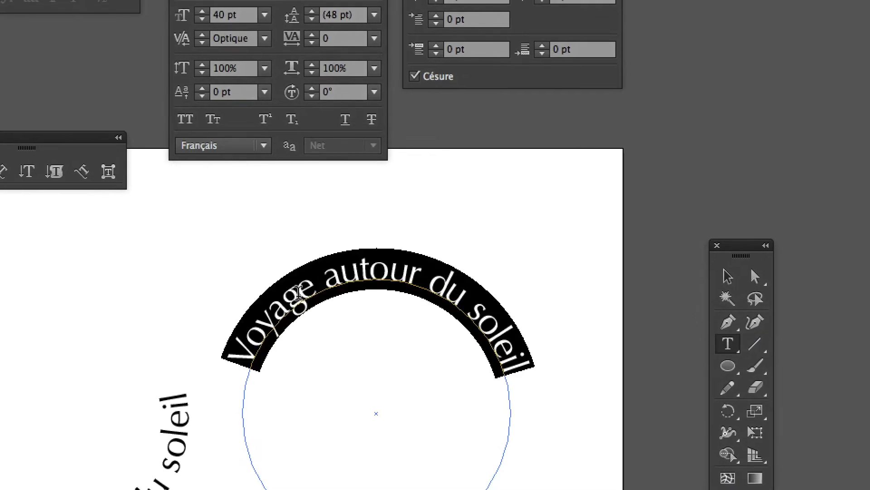
{"action": "type", "text": "D"}
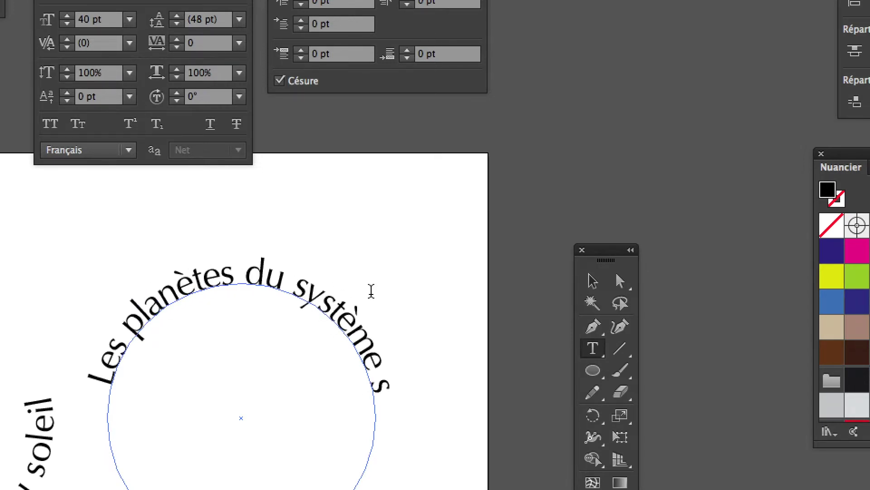
{"action": "type", "text": "i"}
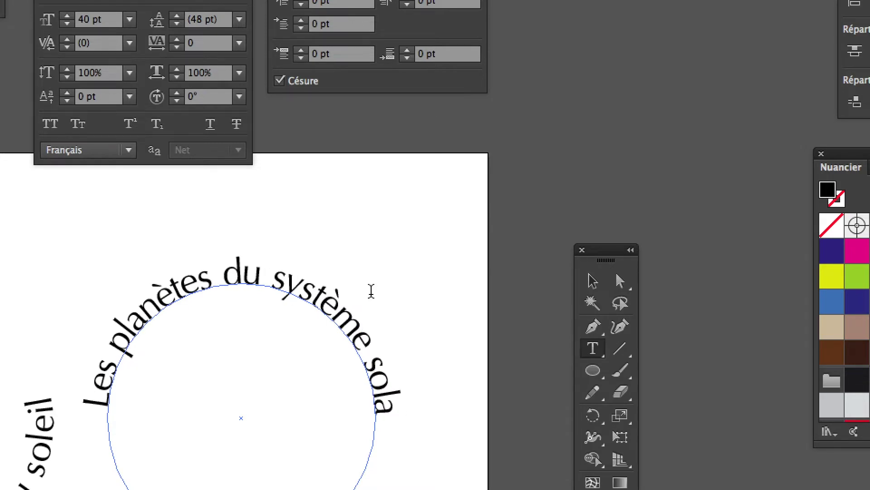
{"action": "type", "text": "ire"}
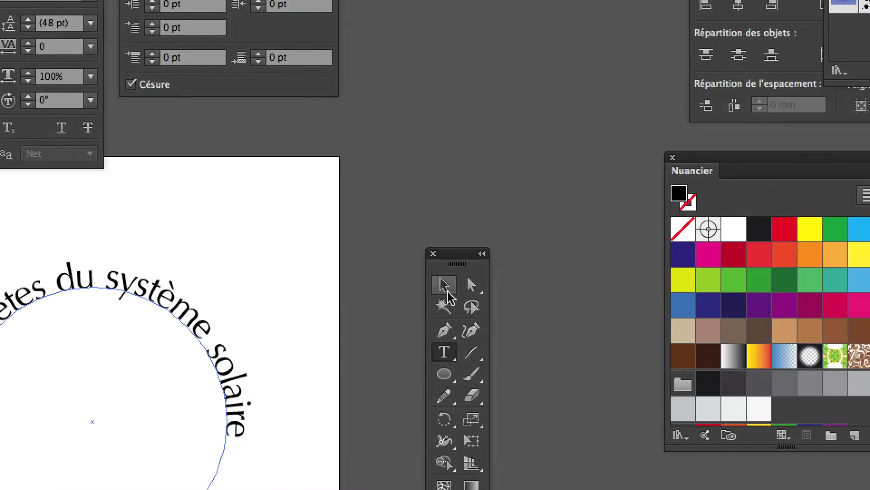
{"action": "left_click", "coordinate": [447, 294]}
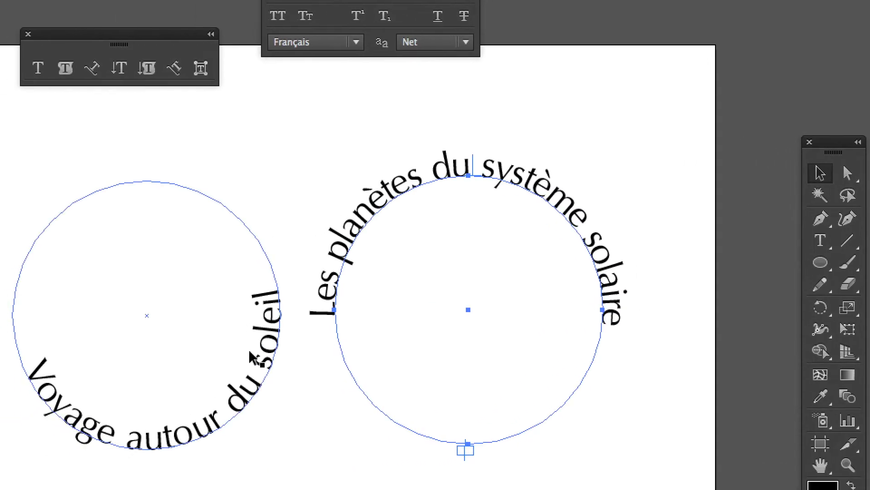
- Try to superimpose the "Voyage autour du soleil" circle on the planets circle by hand, and move it back beside it
{"action": "left_click", "coordinate": [30, 380]}
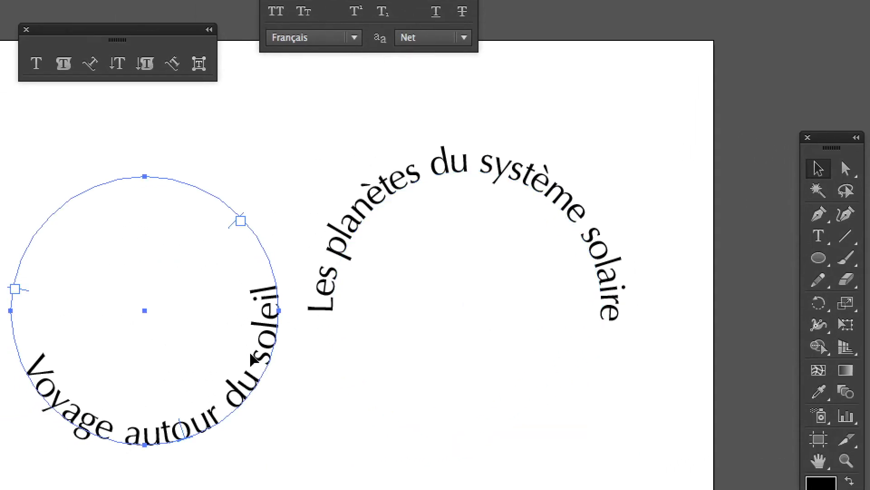
{"action": "left_click", "coordinate": [322, 277]}
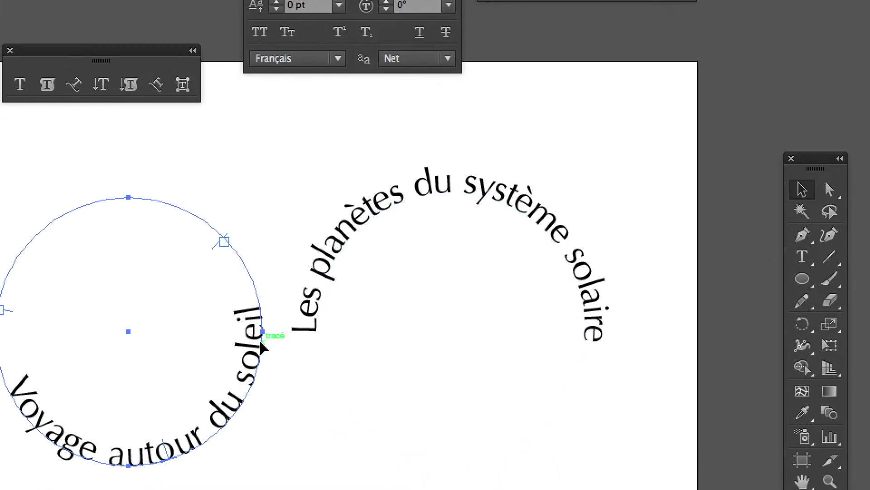
{"action": "left_click", "coordinate": [305, 318]}
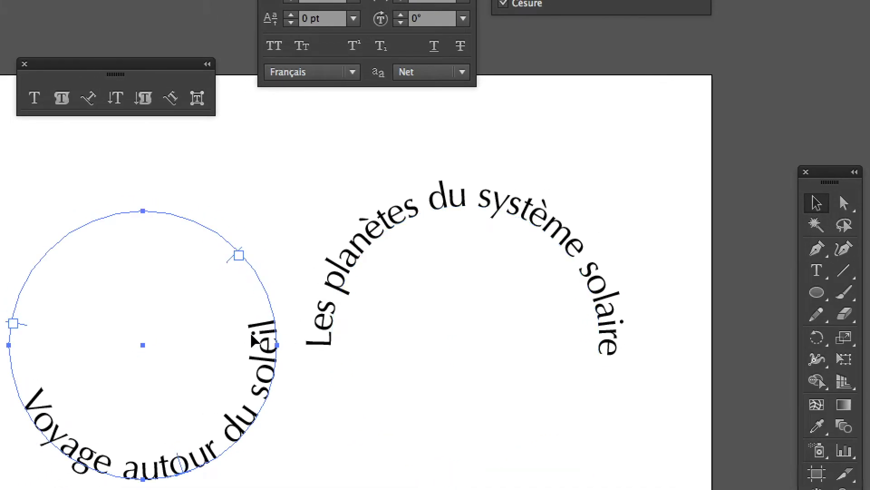
{"action": "left_click_drag", "start_coordinate": [275, 356], "coordinate": [556, 407]}
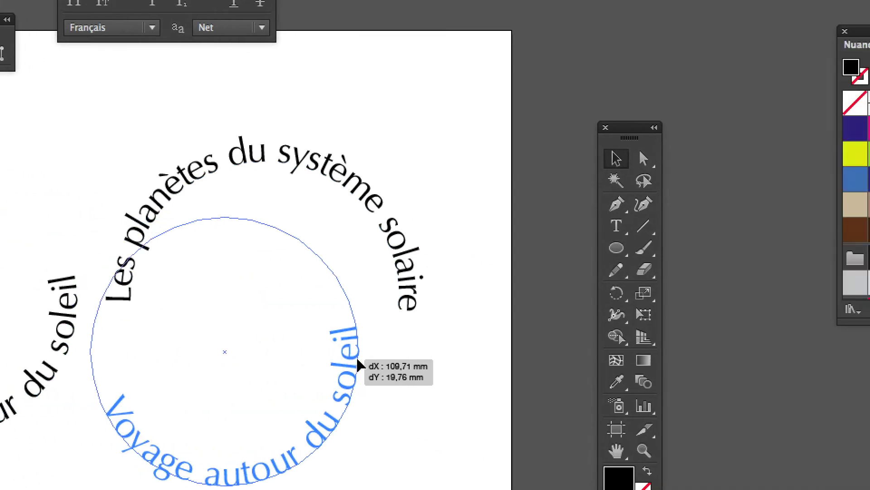
{"action": "left_click_drag", "start_coordinate": [358, 363], "coordinate": [331, 428]}
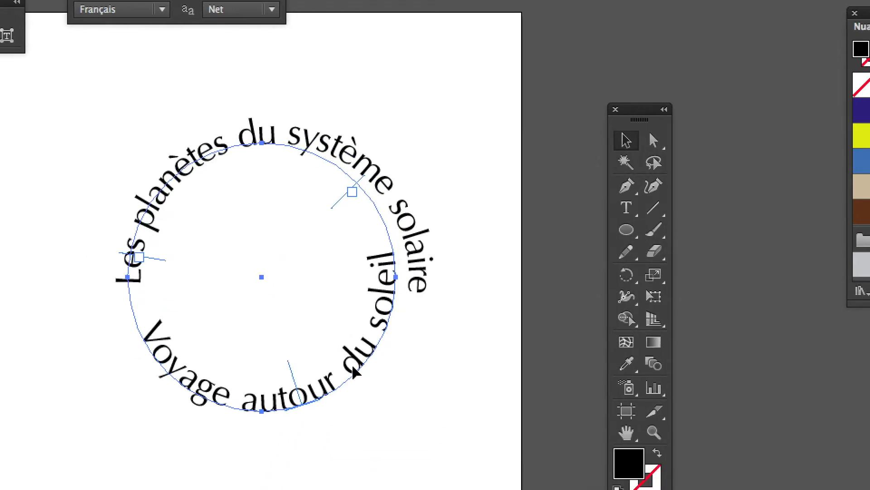
{"action": "left_click_drag", "start_coordinate": [356, 373], "coordinate": [33, 352]}
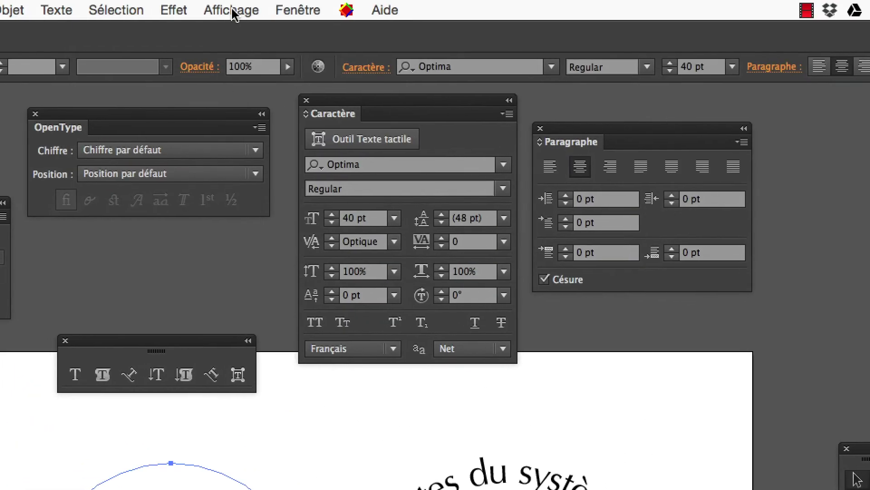
- Display the artwork as outlines to reveal both circle paths, and move the tool palette clear of the planets text
{"action": "left_click", "coordinate": [232, 11]}
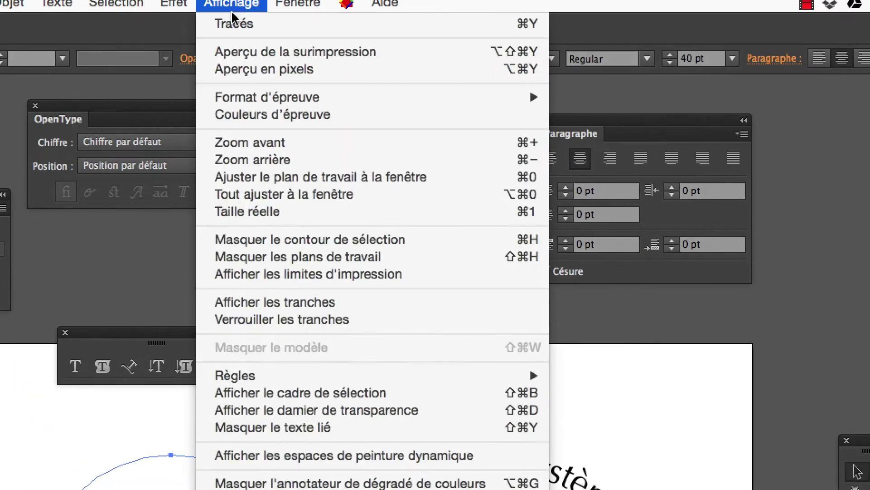
{"action": "left_click", "coordinate": [234, 18]}
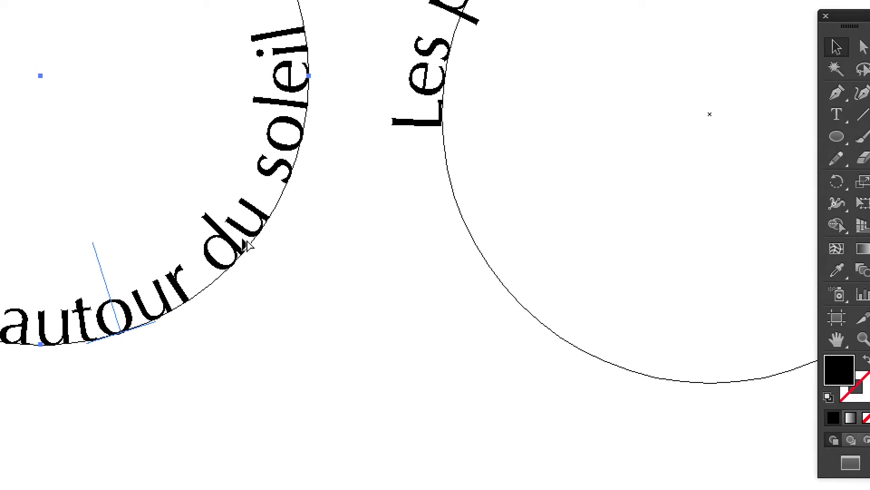
{"action": "scroll", "coordinate": [248, 245], "scroll_direction": "down", "scroll_amount": 3}
{"action": "scroll", "coordinate": [247, 243], "scroll_direction": "up", "scroll_amount": 6}
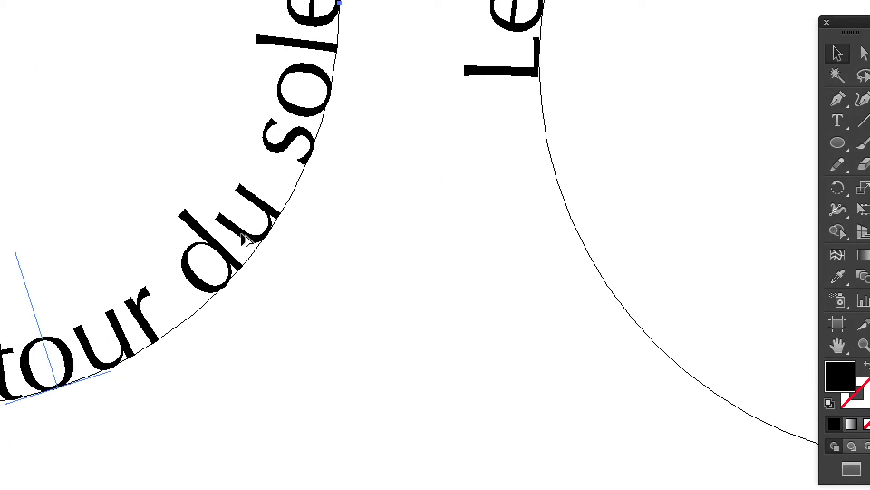
{"action": "scroll", "coordinate": [247, 242], "scroll_direction": "down", "scroll_amount": 2}
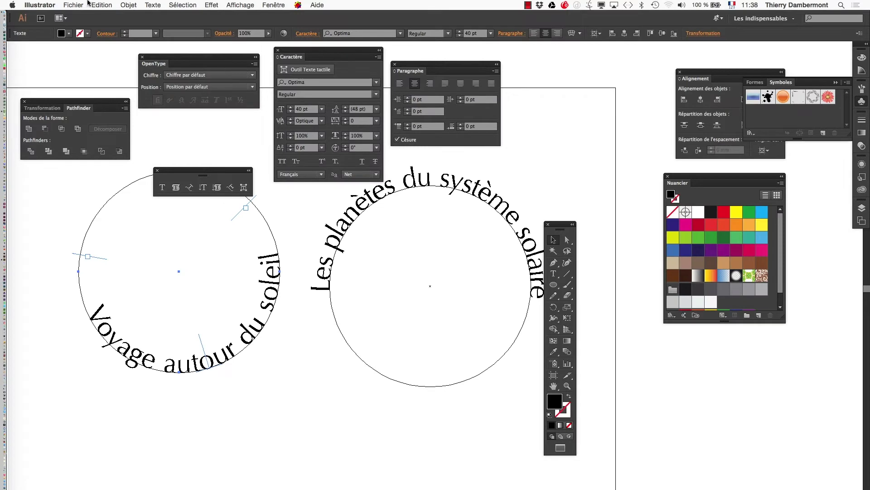
{"action": "left_click_drag", "start_coordinate": [563, 226], "coordinate": [601, 188]}
{"action": "left_click_drag", "start_coordinate": [445, 254], "coordinate": [442, 290]}
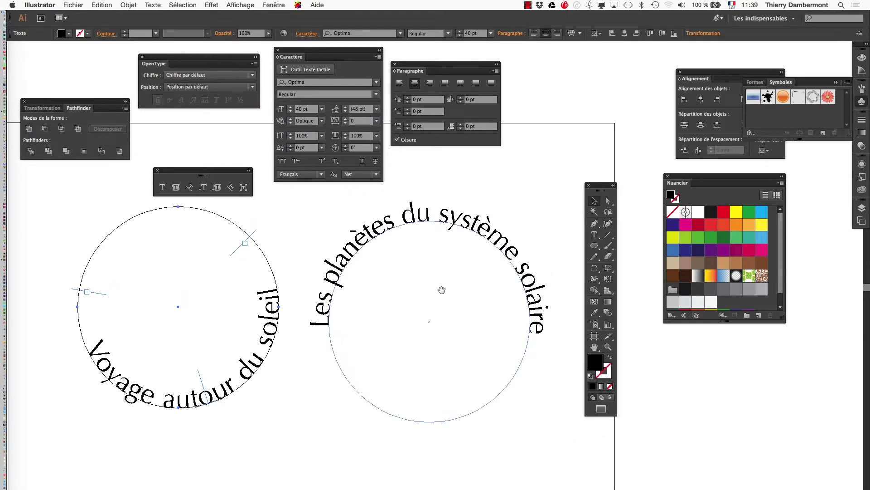
- Save the document under a new version name as an Adobe Illustrator file in the "AI initiation Carnaval jour 5" folder
{"action": "left_click", "coordinate": [73, 5]}
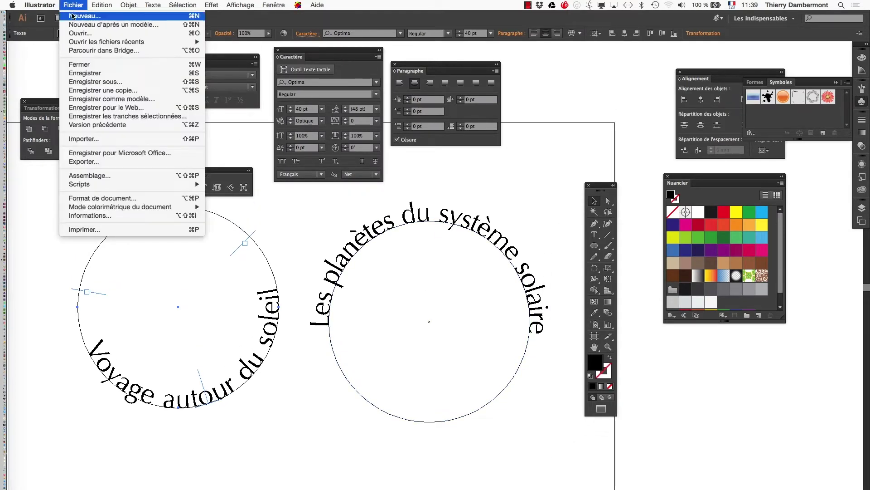
{"action": "left_click", "coordinate": [99, 83]}
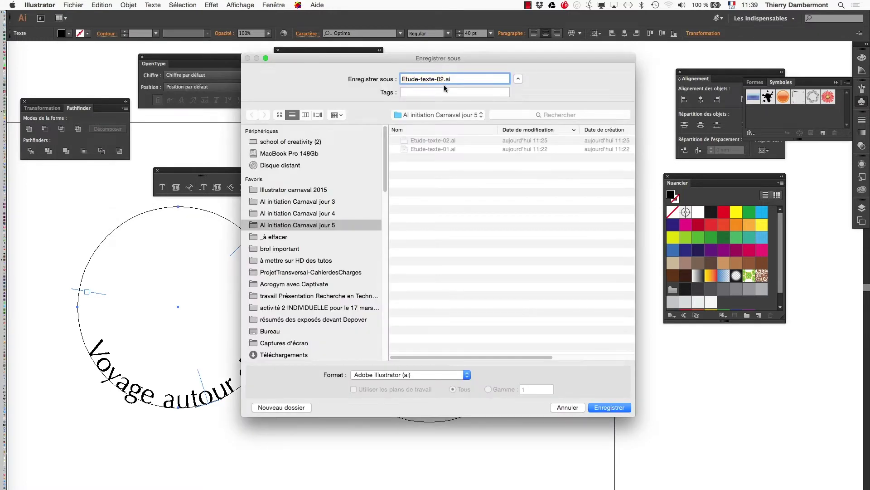
{"action": "left_click", "coordinate": [610, 407]}
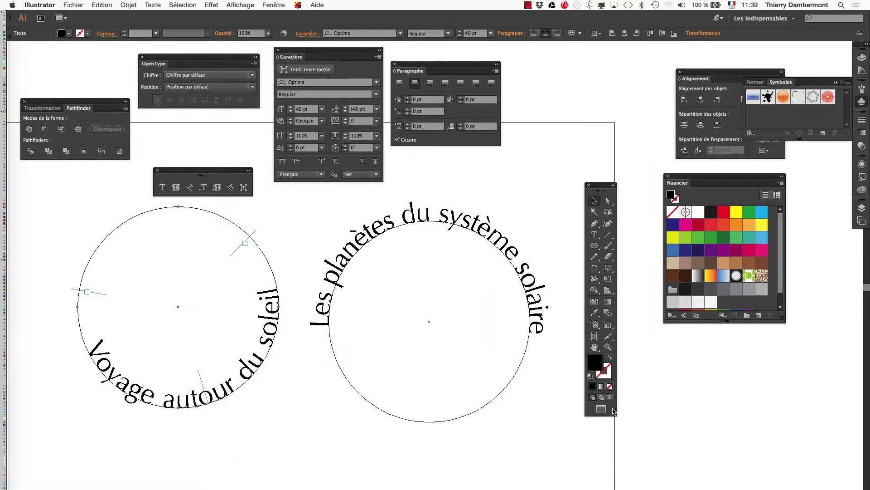
- Select both text circles, set alignment relative to the selection, and align their centres horizontally and vertically
{"action": "left_click", "coordinate": [474, 337]}
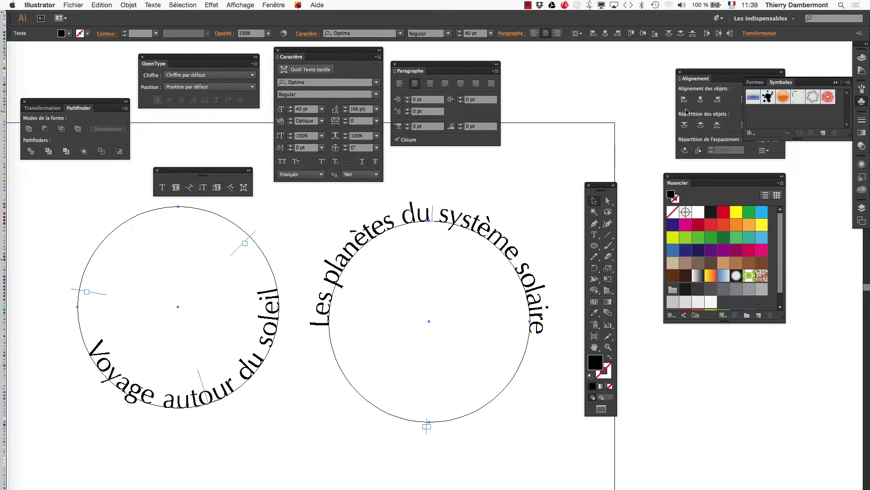
{"action": "left_click_drag", "start_coordinate": [718, 73], "coordinate": [574, 75]}
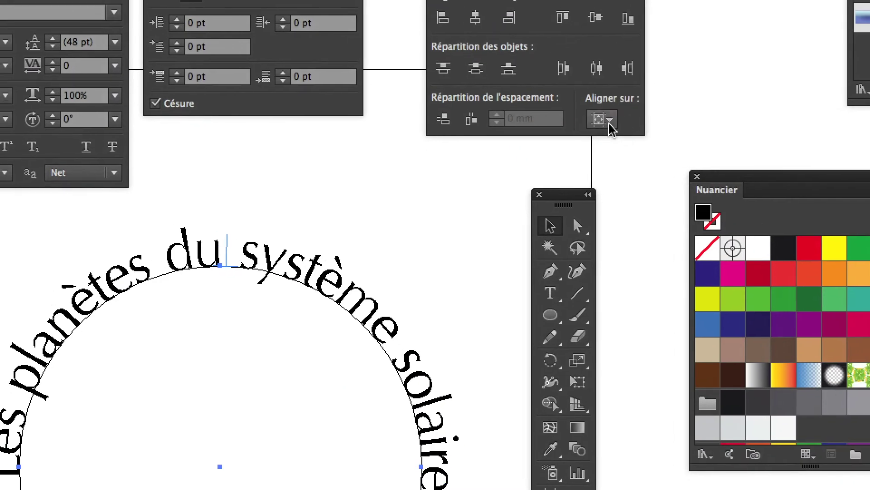
{"action": "left_click", "coordinate": [665, 226]}
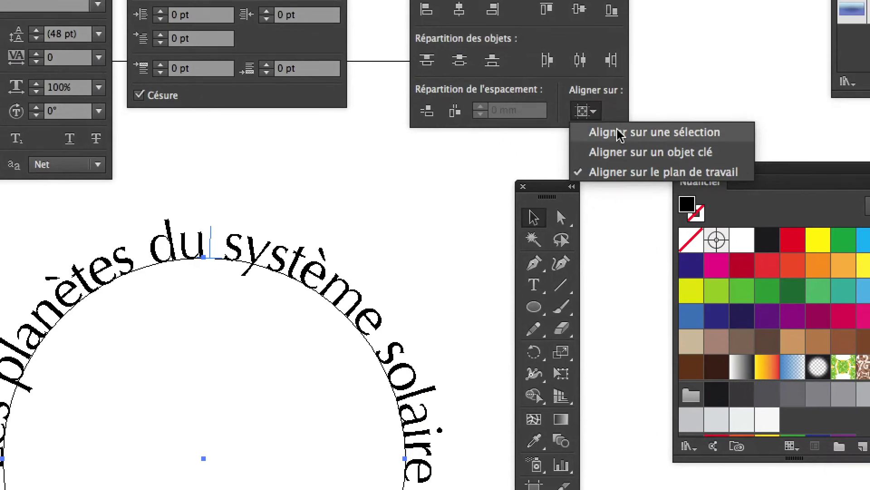
{"action": "left_click", "coordinate": [621, 132]}
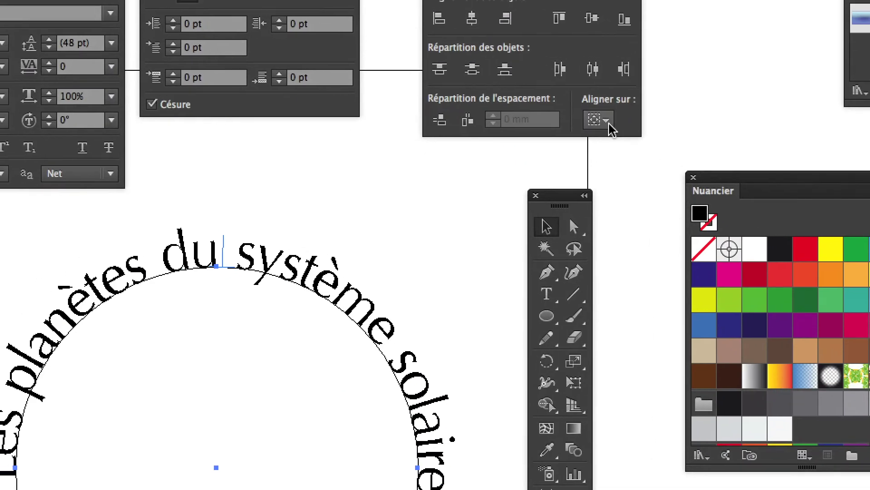
{"action": "left_click", "coordinate": [607, 120]}
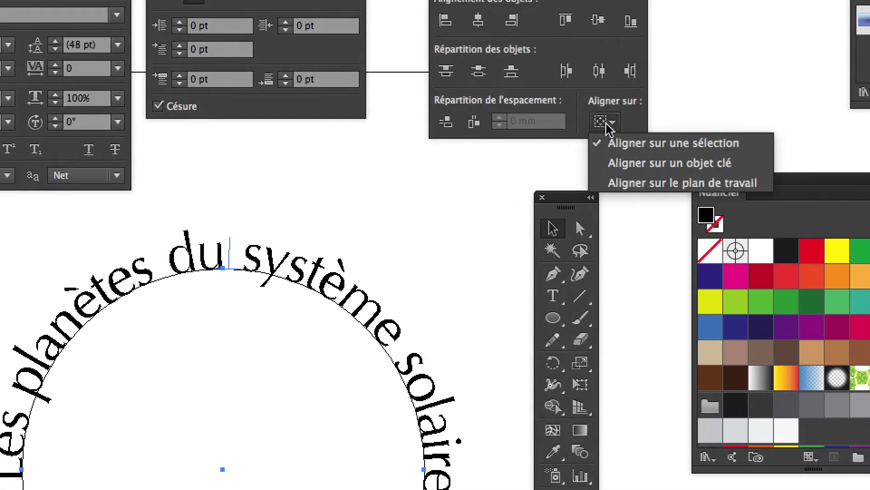
{"action": "left_click", "coordinate": [609, 123]}
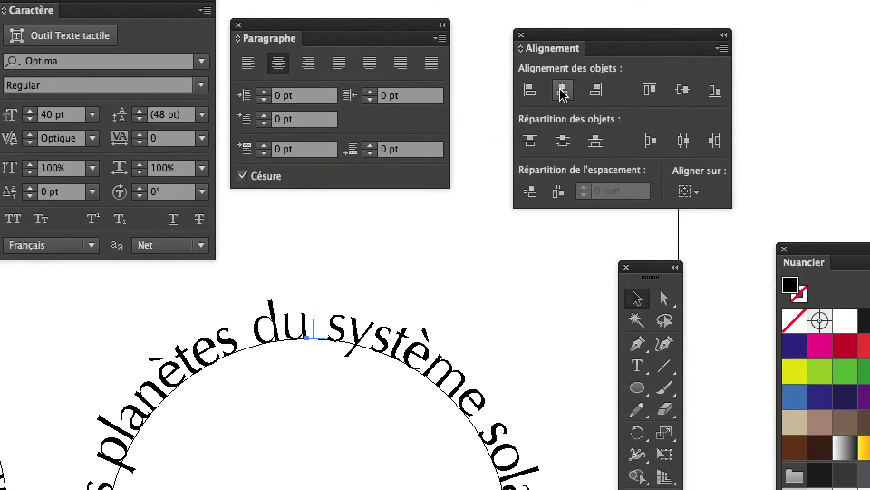
{"action": "left_click", "coordinate": [563, 91]}
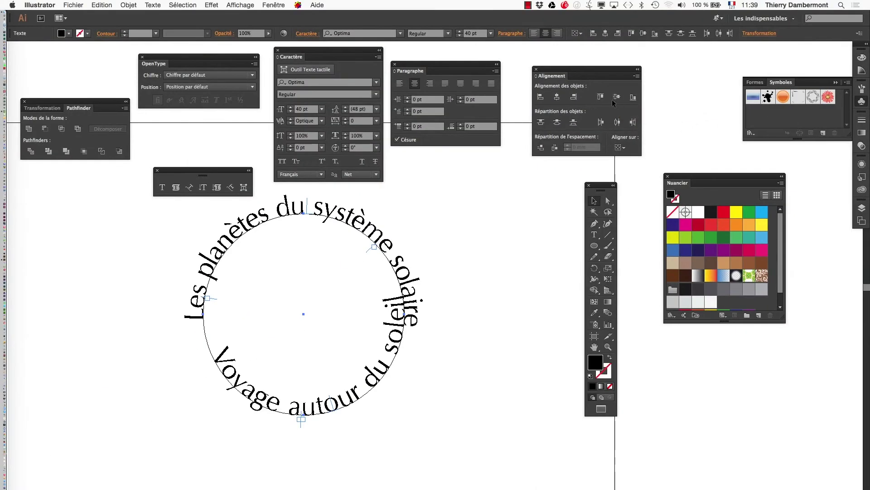
- Display the layers list as a floating window beside the text circles and enlarge it
{"action": "left_click_drag", "start_coordinate": [453, 263], "coordinate": [364, 303]}
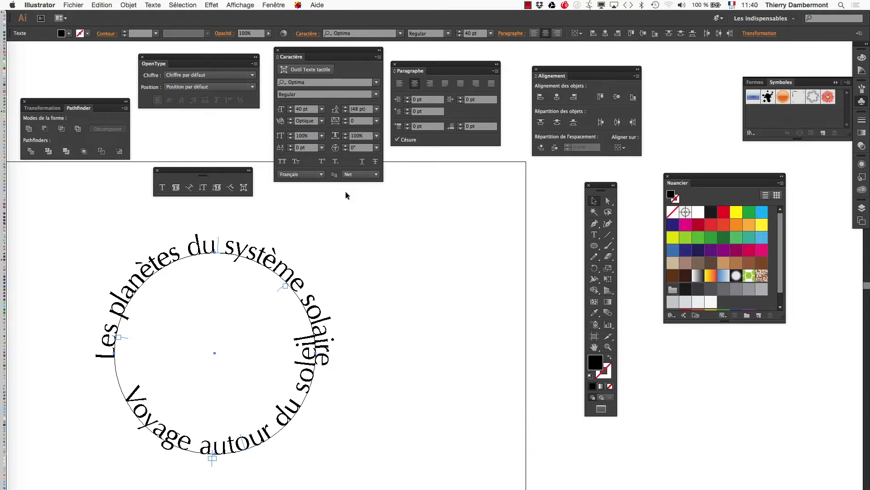
{"action": "left_click", "coordinate": [864, 210]}
{"action": "left_click_drag", "start_coordinate": [765, 207], "coordinate": [428, 204]}
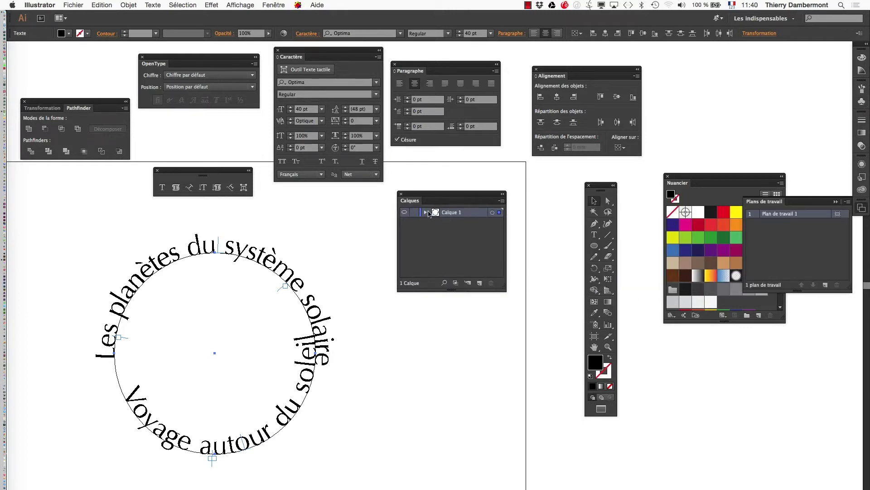
{"action": "left_click_drag", "start_coordinate": [501, 285], "coordinate": [553, 373]}
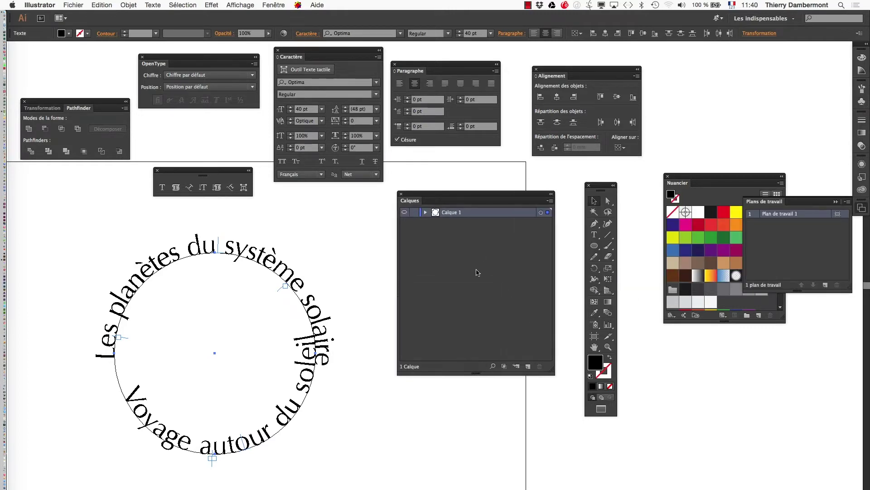
- Set the layers list to a custom row size of 80 pixels for larger thumbnails
{"action": "left_click", "coordinate": [551, 200]}
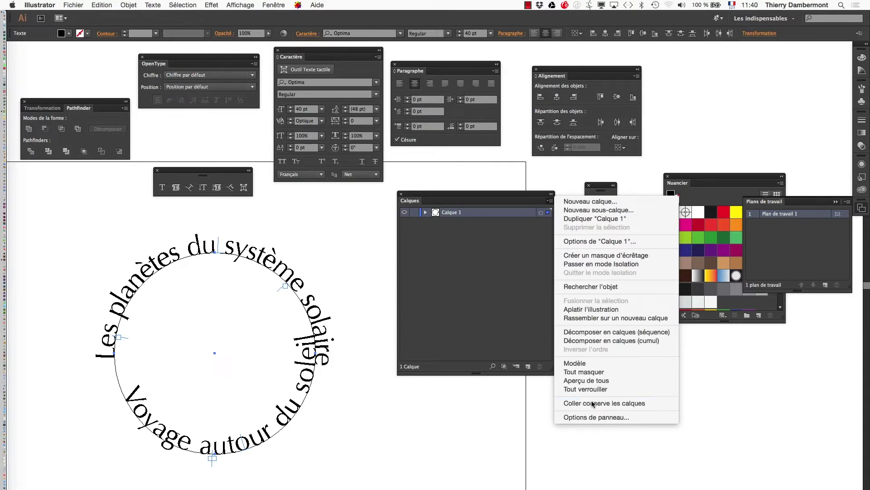
{"action": "left_click", "coordinate": [599, 417]}
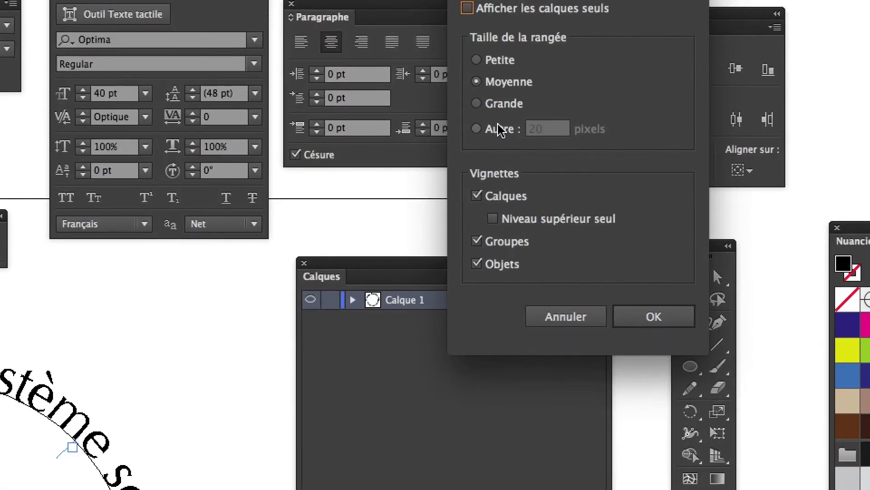
{"action": "left_click", "coordinate": [498, 129]}
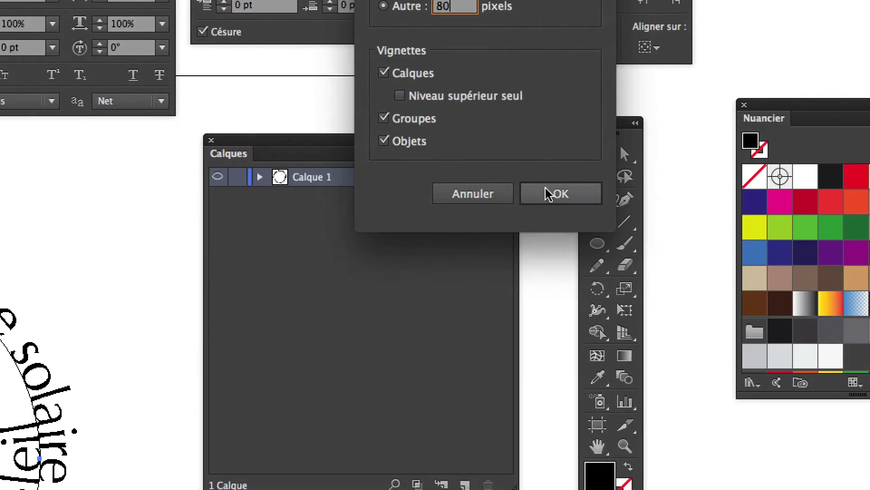
{"action": "left_click", "coordinate": [644, 313]}
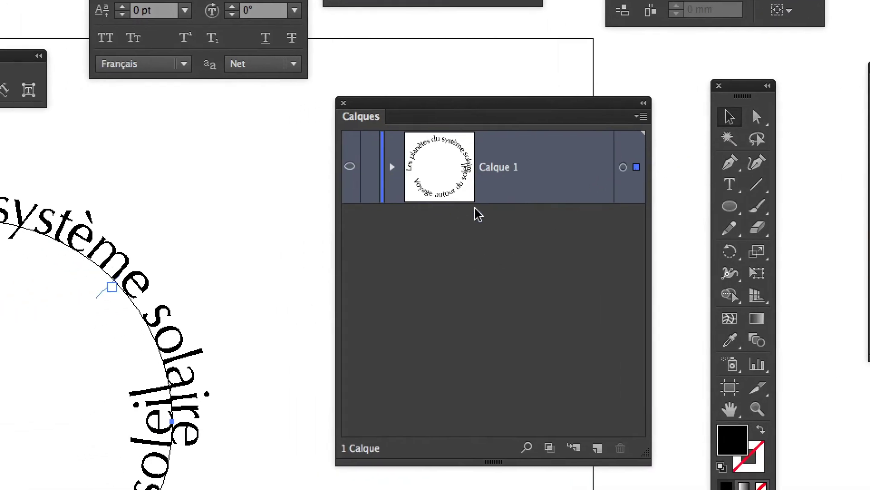
- Expand Calque 1, lock the "Voyage autour du soleil" text, and shift the planets text slightly along its circle
{"action": "left_click", "coordinate": [392, 166]}
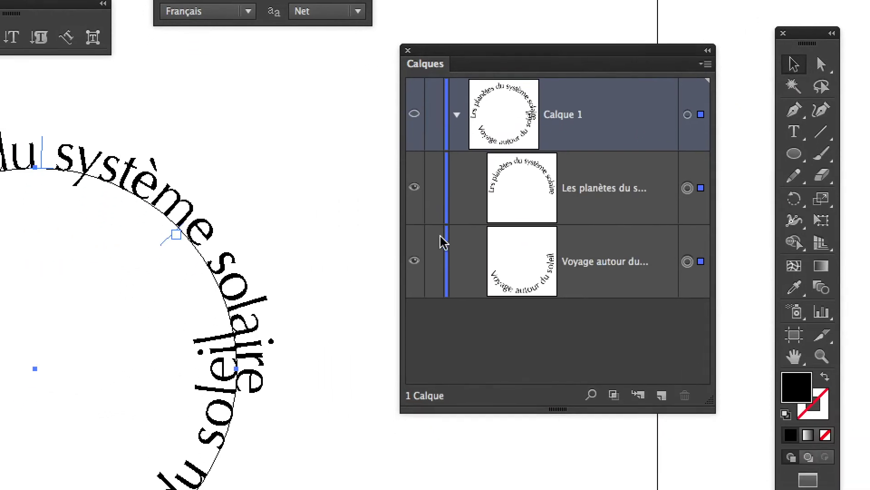
{"action": "left_click", "coordinate": [435, 263]}
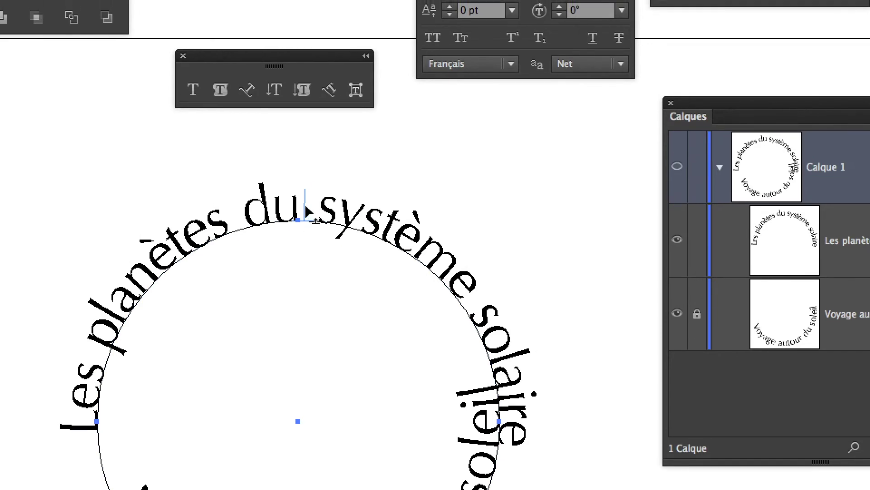
{"action": "mouse_move", "coordinate": [307, 210]}
{"action": "left_mouse_down"}
{"action": "mouse_move", "coordinate": [318, 206]}
{"action": "mouse_move", "coordinate": [298, 195]}
{"action": "mouse_move", "coordinate": [293, 204]}
{"action": "mouse_move", "coordinate": [302, 208]}
{"action": "left_mouse_up"}
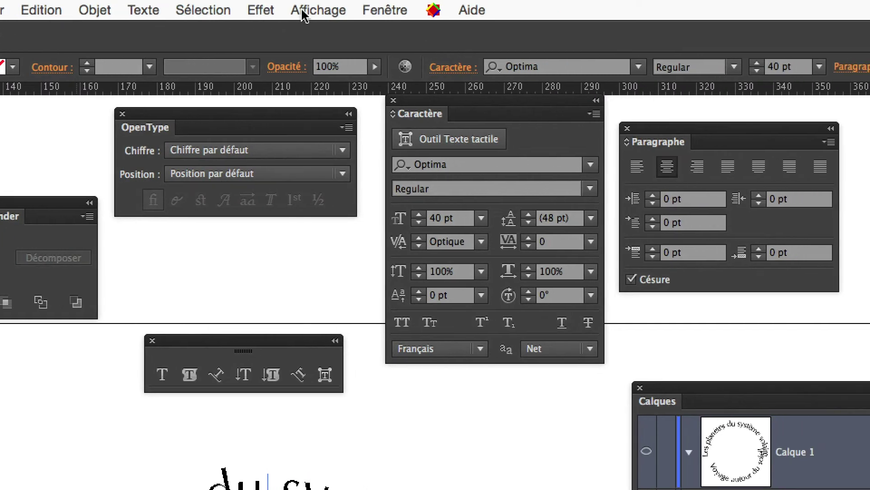
{"action": "left_click", "coordinate": [303, 12]}
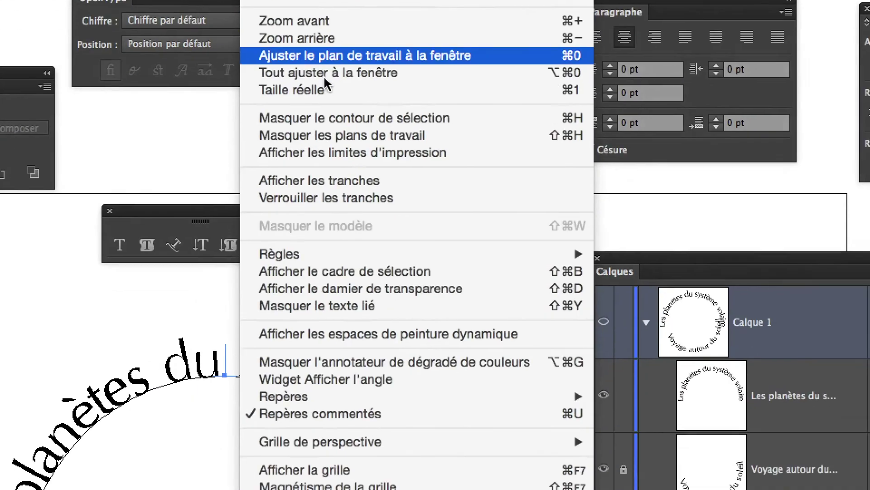
{"action": "mouse_move", "coordinate": [345, 384]}
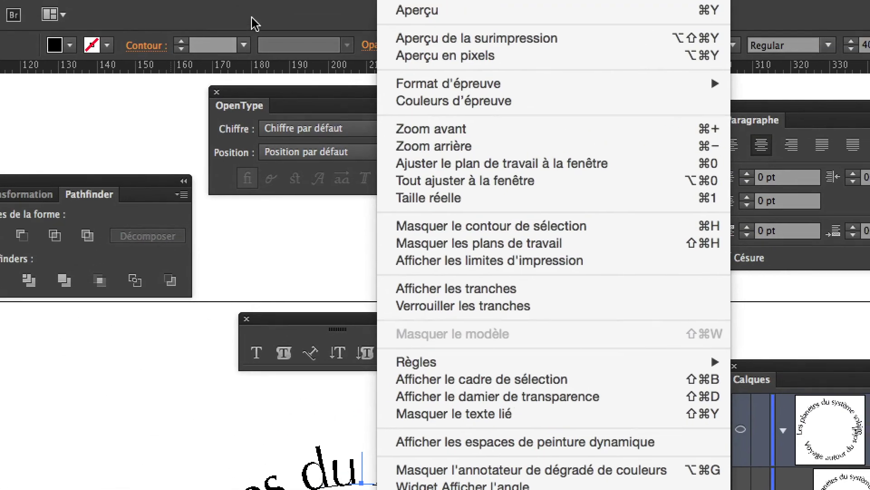
{"action": "left_click", "coordinate": [245, 39]}
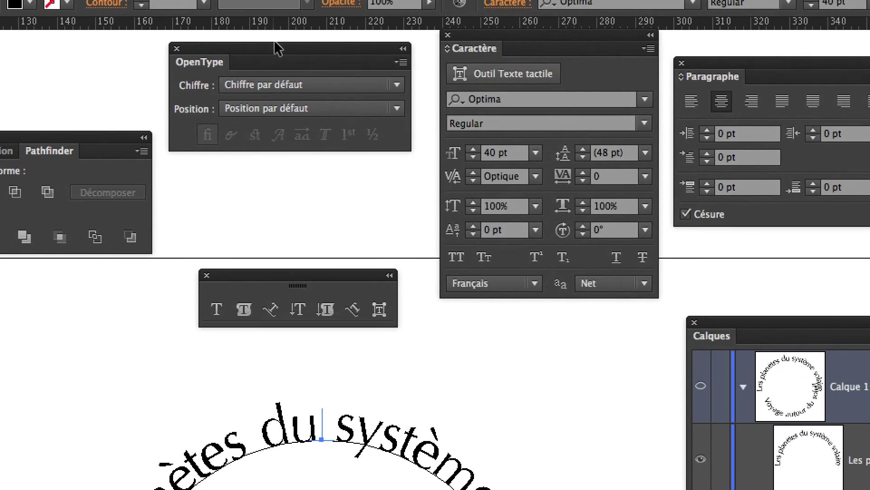
- Place a horizontal ruler guide below the text circles, moving the OpenType and layers windows out of the way
{"action": "left_click_drag", "start_coordinate": [281, 58], "coordinate": [100, 77]}
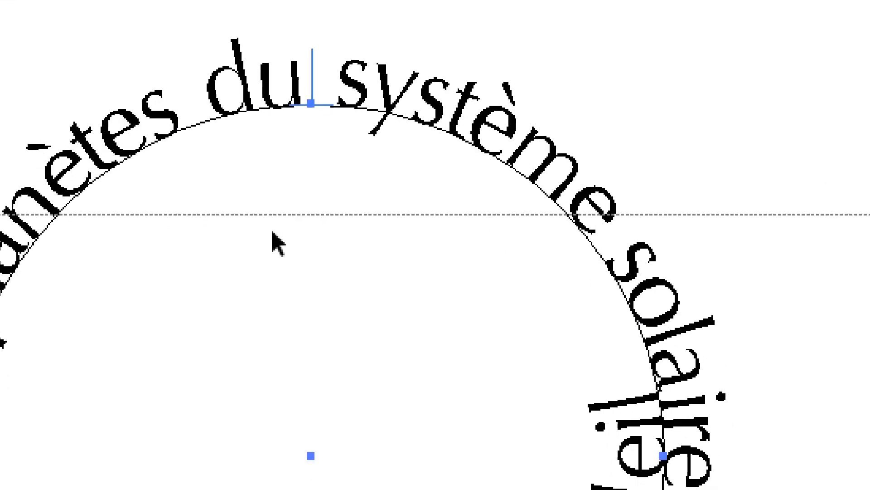
{"action": "left_click_drag", "start_coordinate": [277, 272], "coordinate": [284, 401]}
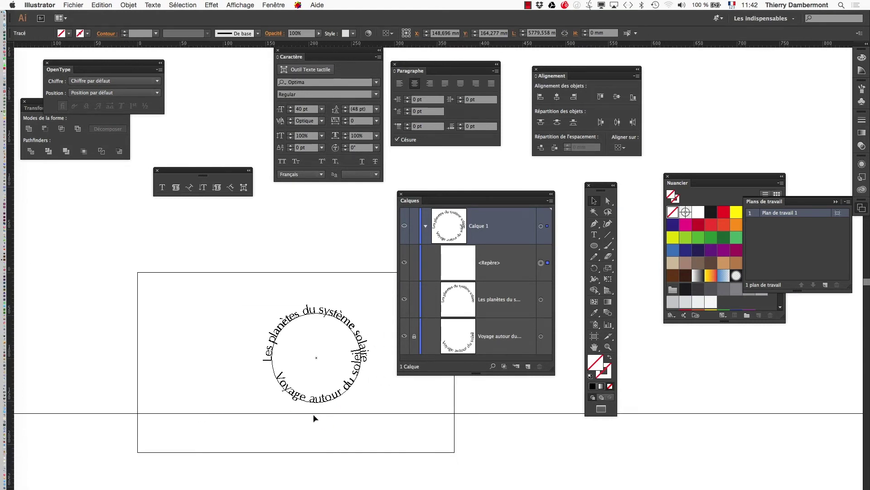
{"action": "left_click_drag", "start_coordinate": [455, 197], "coordinate": [721, 99]}
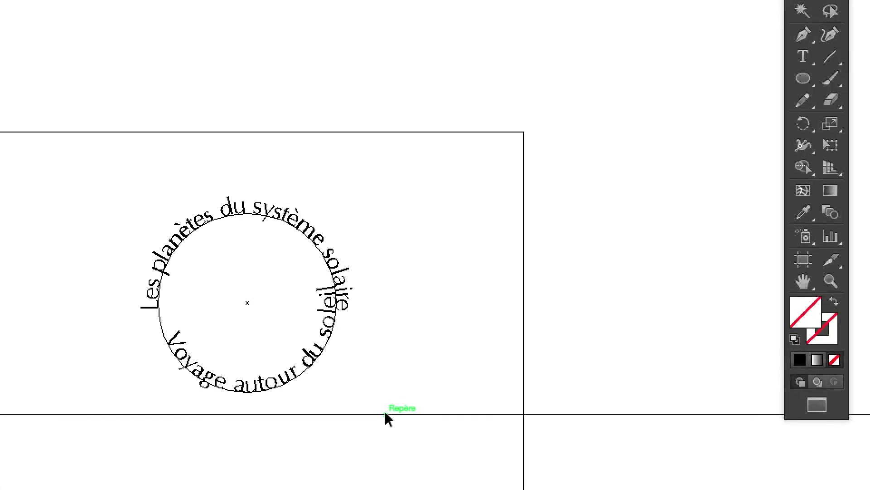
- Move the horizontal guide up across the circle to just below its centre, near the "L" that starts the planets text
{"action": "left_click_drag", "start_coordinate": [387, 420], "coordinate": [381, 325]}
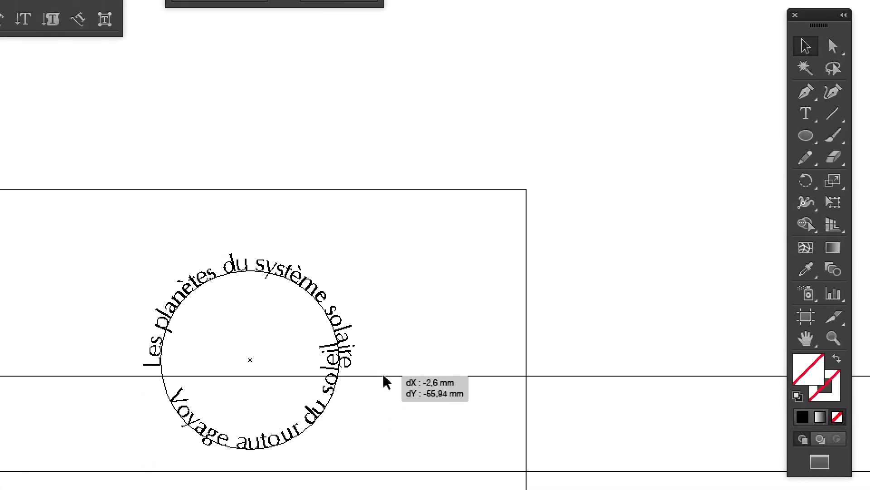
{"action": "left_click_drag", "start_coordinate": [384, 381], "coordinate": [361, 381]}
{"action": "scroll", "coordinate": [374, 377], "scroll_direction": "up", "scroll_amount": 1}
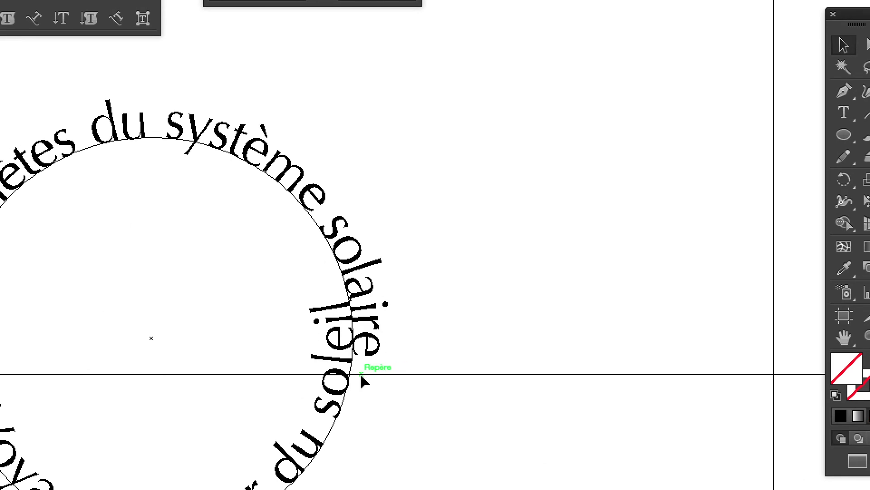
{"action": "key", "text": "space"}
{"action": "left_click_drag", "start_coordinate": [304, 416], "coordinate": [409, 431]}
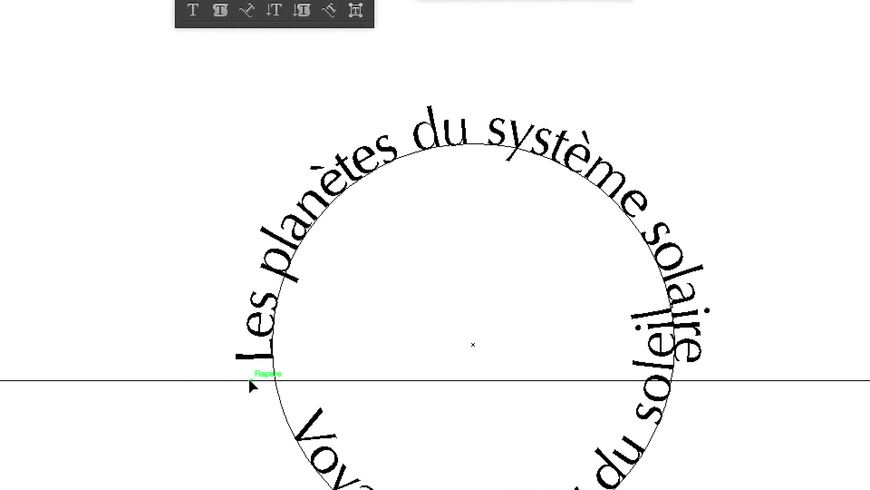
{"action": "mouse_move", "coordinate": [247, 381]}
{"action": "left_mouse_down"}
{"action": "mouse_move", "coordinate": [259, 362]}
{"action": "mouse_move", "coordinate": [254, 378]}
{"action": "left_mouse_up"}
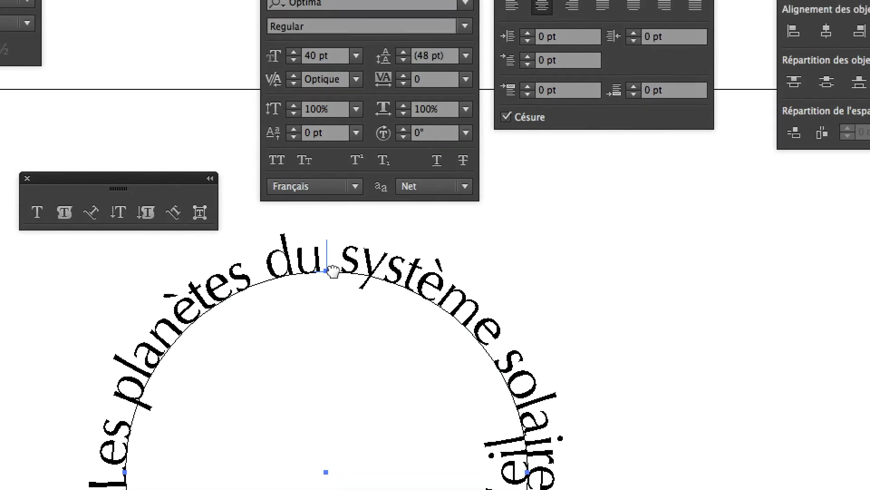
- Turn off Smart Guides and slide the planets text slightly along its circle to level its starting "L" with the guide
{"action": "left_click_drag", "start_coordinate": [347, 264], "coordinate": [341, 263]}
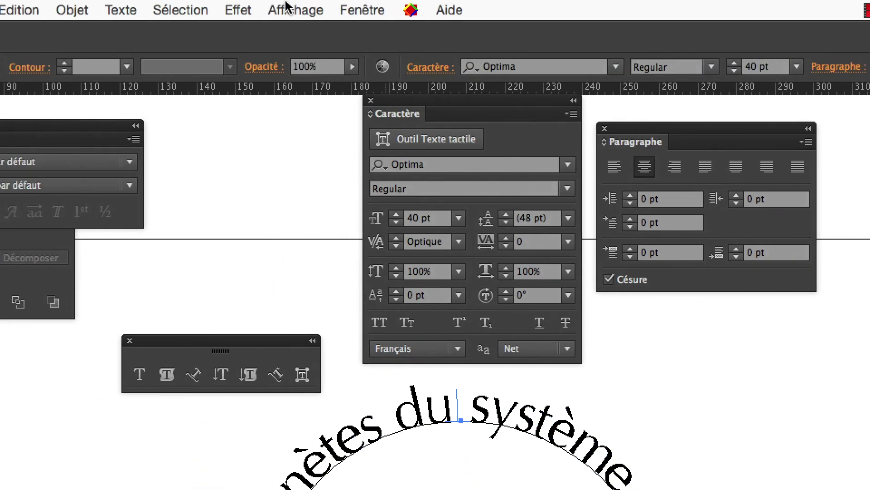
{"action": "left_click", "coordinate": [286, 9]}
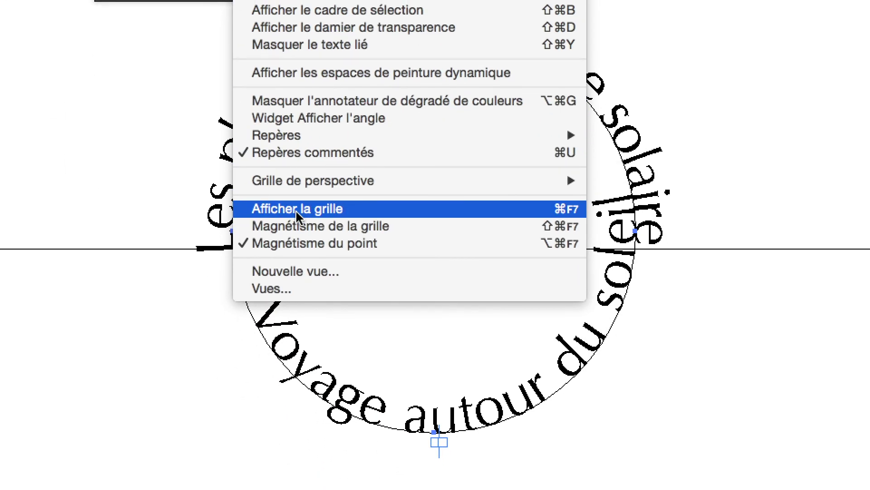
{"action": "left_click", "coordinate": [287, 154]}
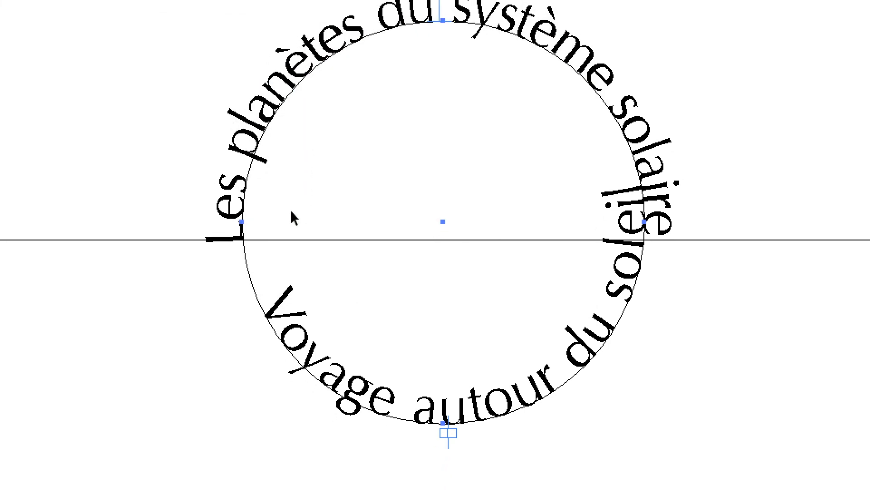
{"action": "left_click_drag", "start_coordinate": [346, 145], "coordinate": [345, 144]}
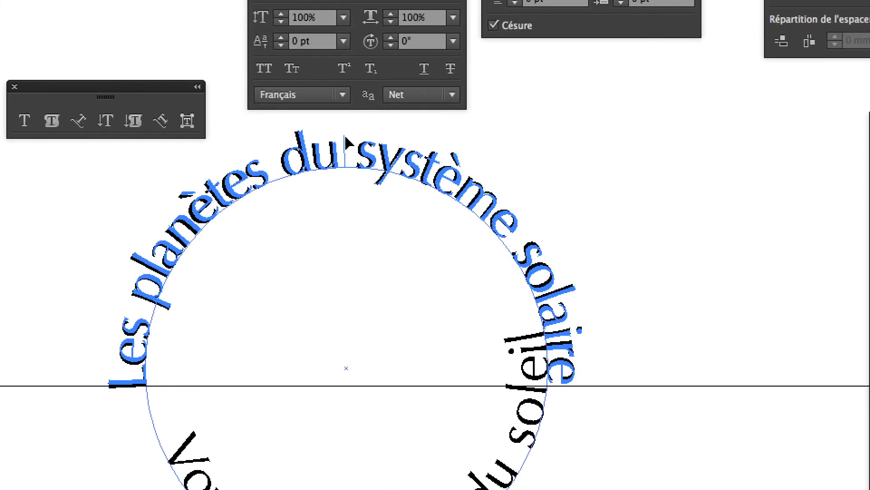
{"action": "left_click_drag", "start_coordinate": [346, 143], "coordinate": [347, 143]}
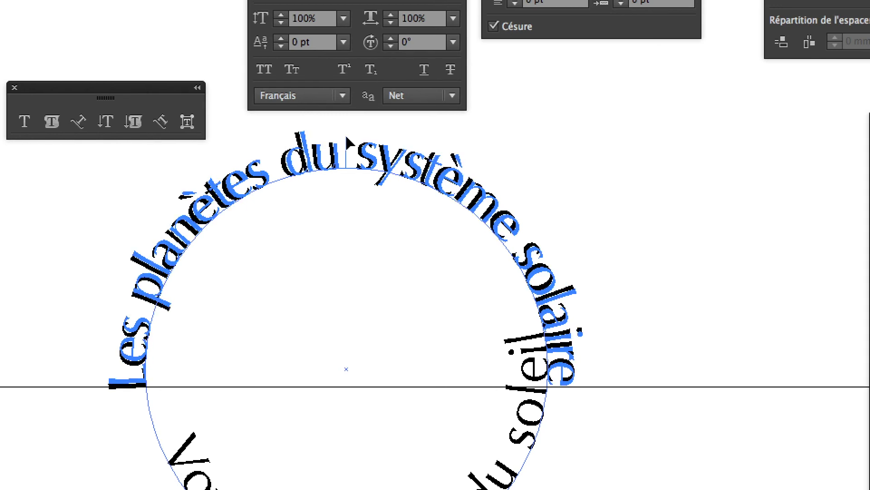